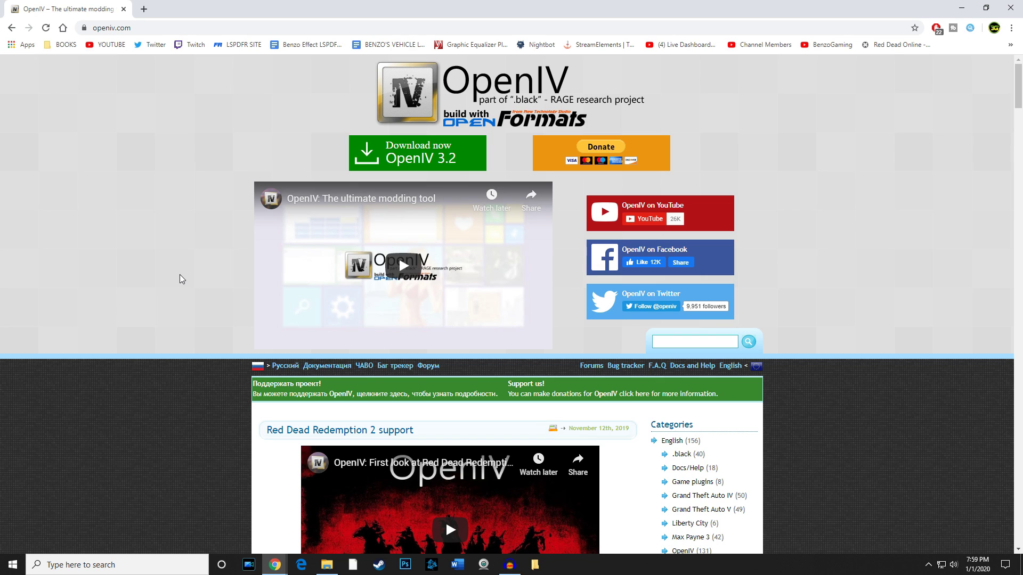
Download the OpenIV 3.2 installer, keep English, accept the licence and choose installing to this computer.
left_click(387, 149)
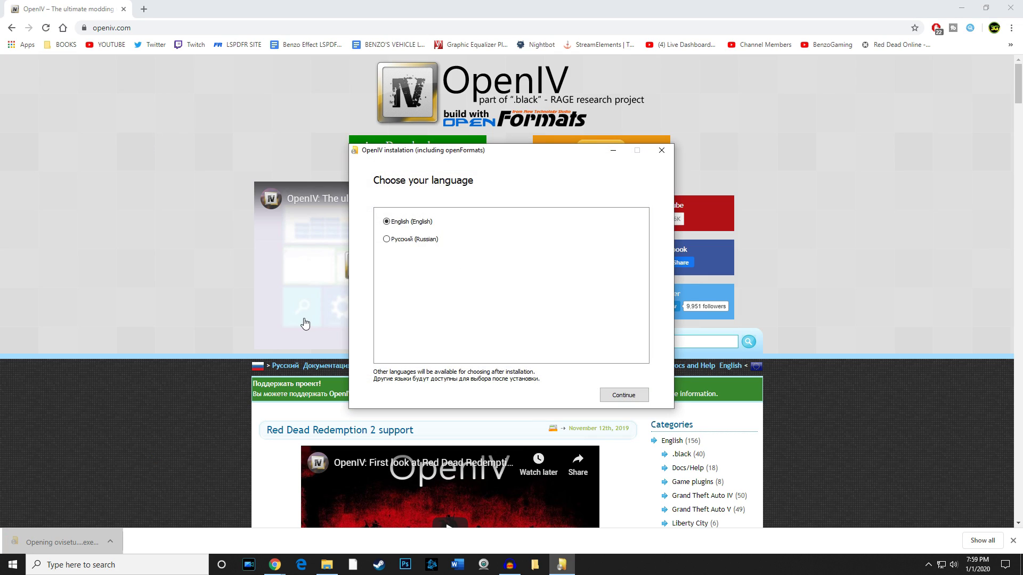
left_click(620, 395)
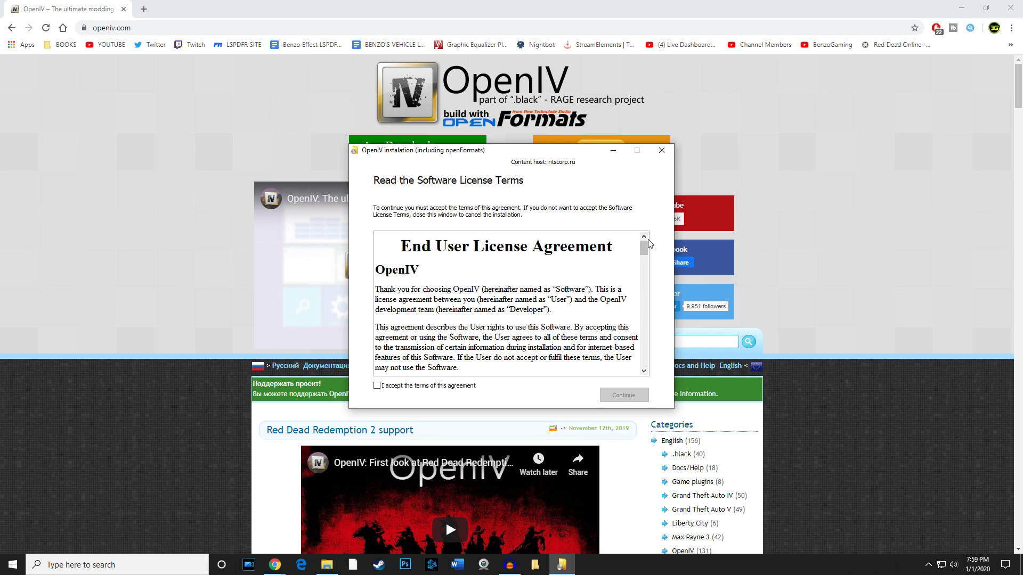
left_click_drag(644, 248, 645, 359)
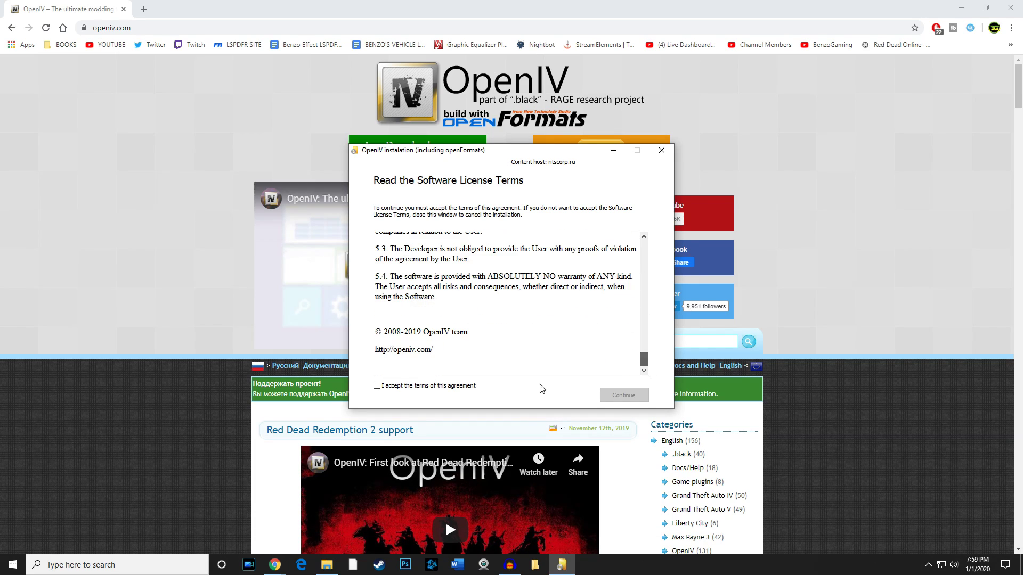
left_click(378, 386)
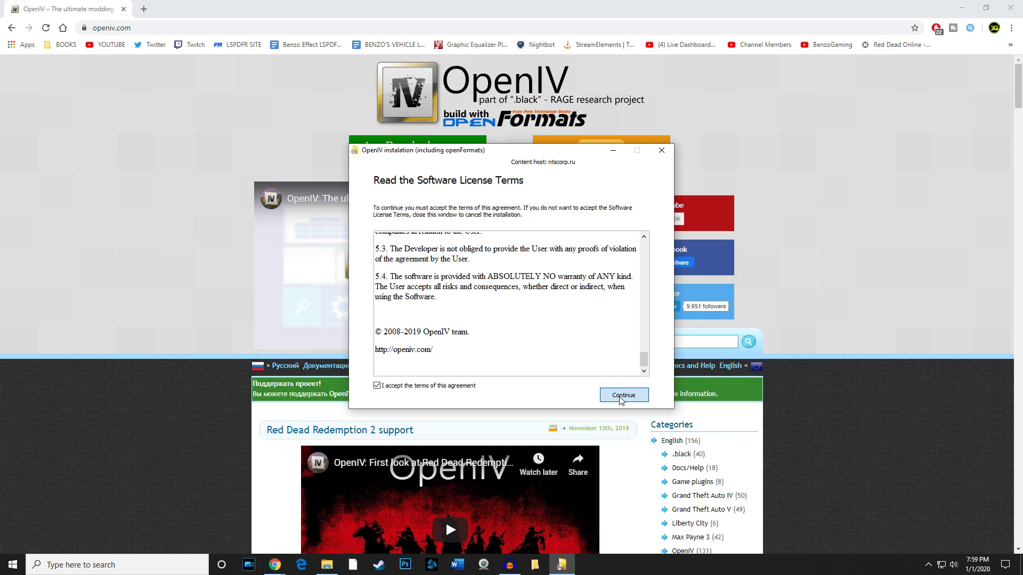
left_click(622, 395)
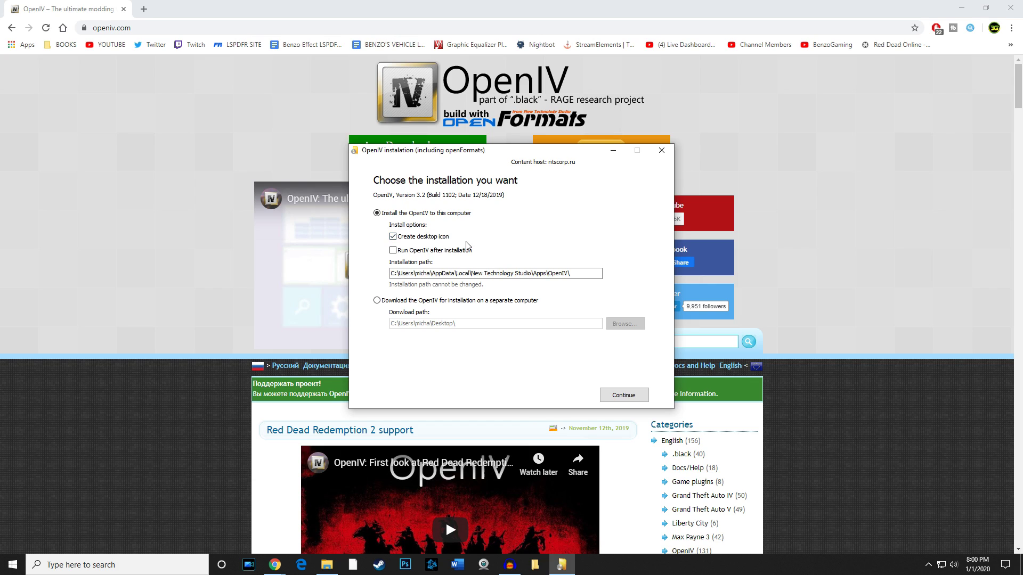
left_click(613, 397)
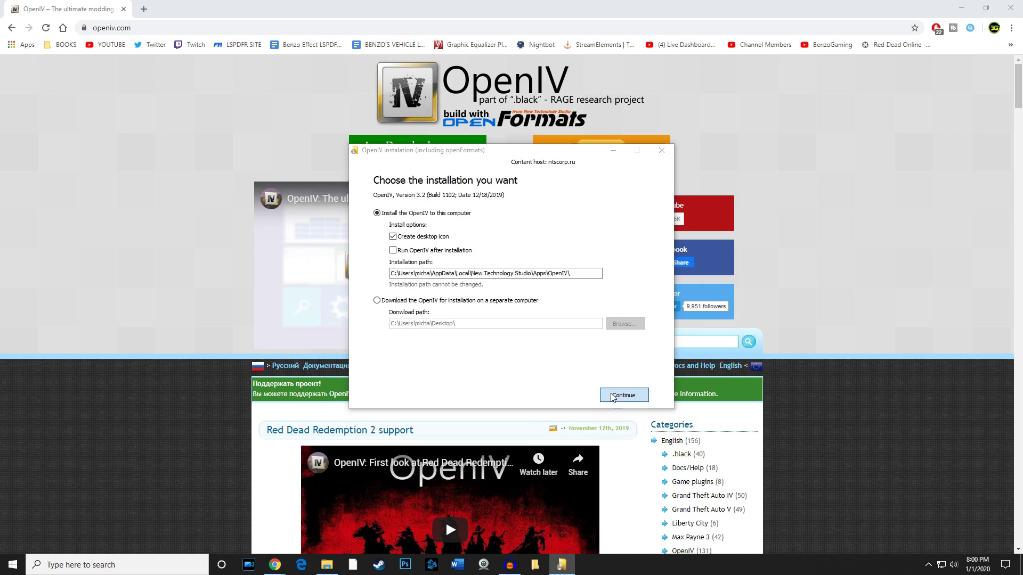
Confirm the 26 Mb install, then launch OpenIV from its desktop shortcut beside the wallpaper logo.
left_click(503, 318)
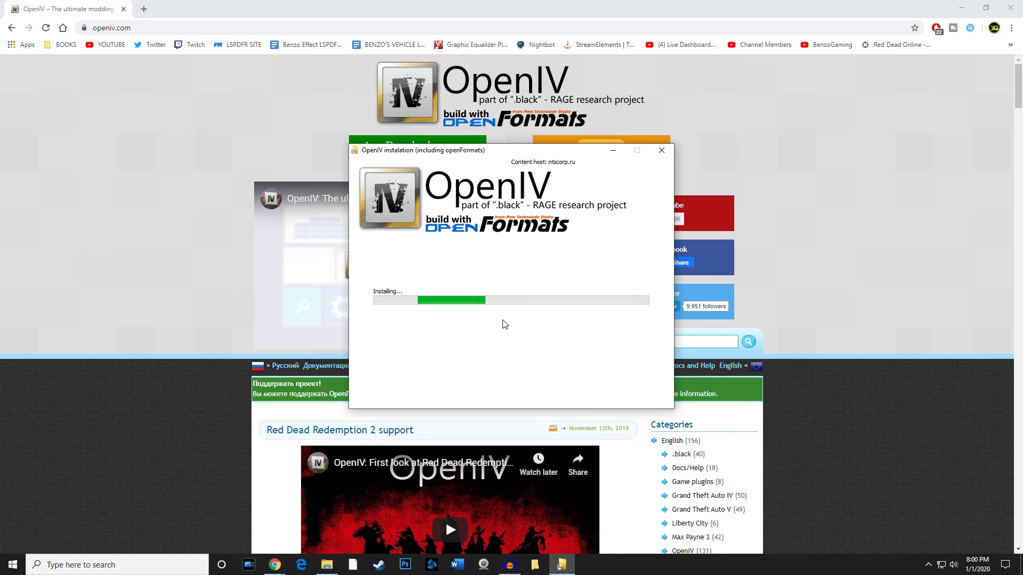
left_click(961, 9)
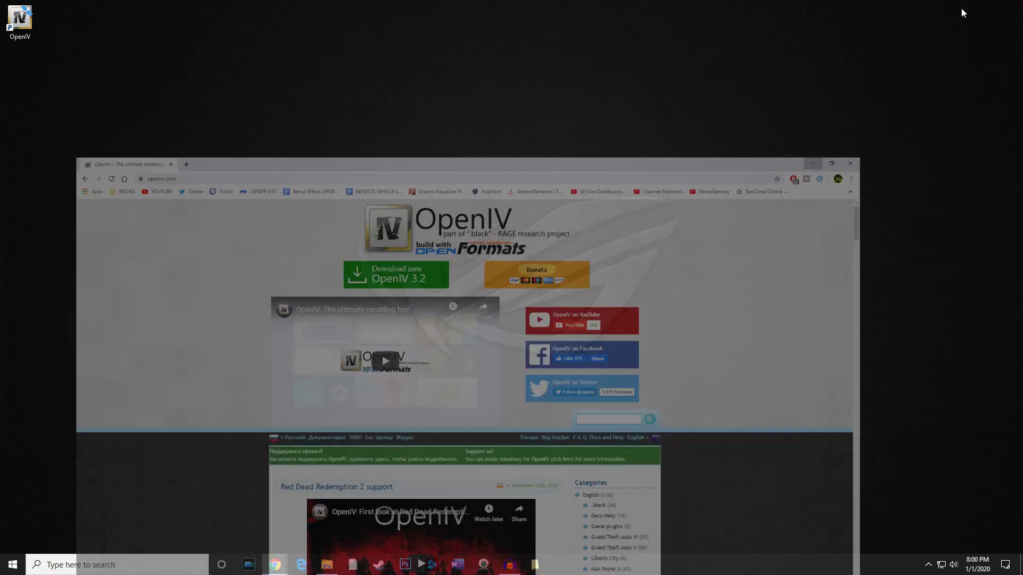
left_click_drag(19, 18, 740, 230)
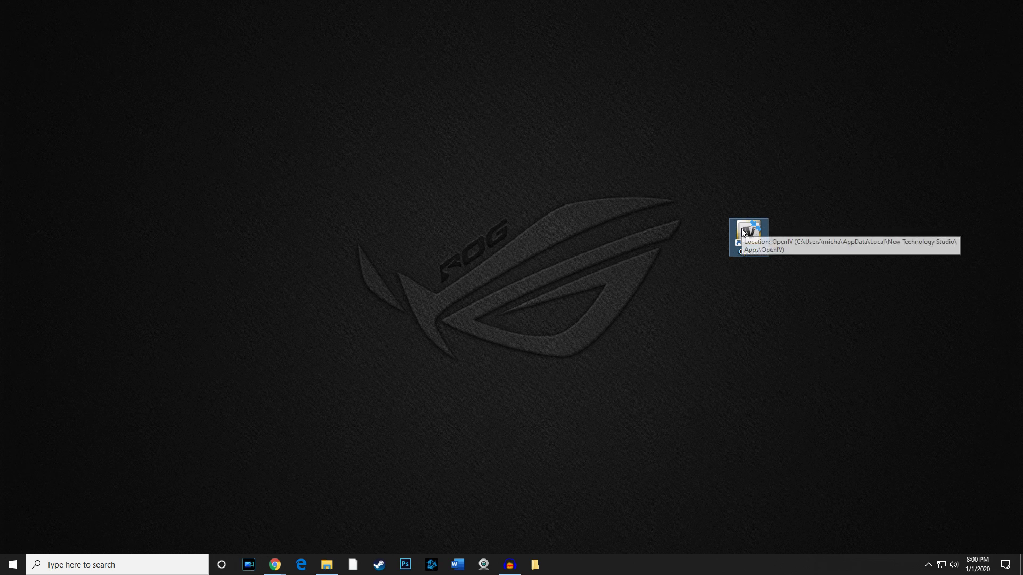
double_click(741, 228)
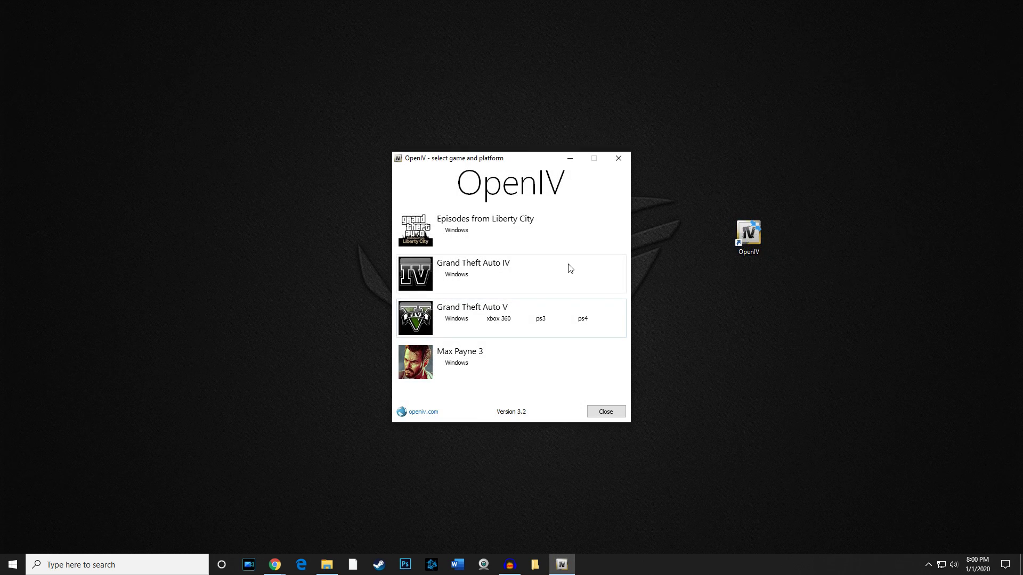
Choose GTA V for Windows and set the game folder to steamapps\common\Grand Theft Auto V.
left_click(455, 319)
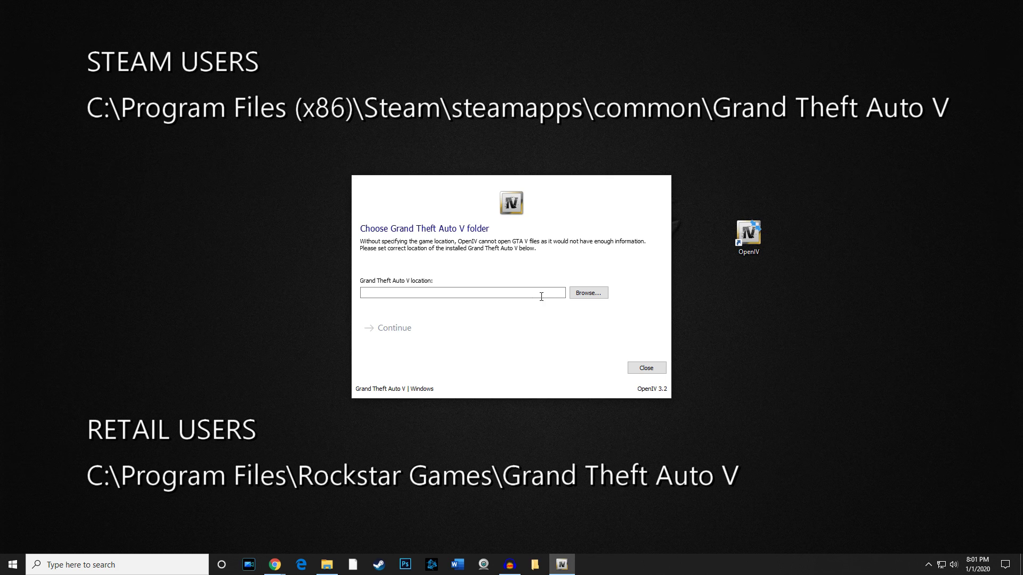
left_click(588, 293)
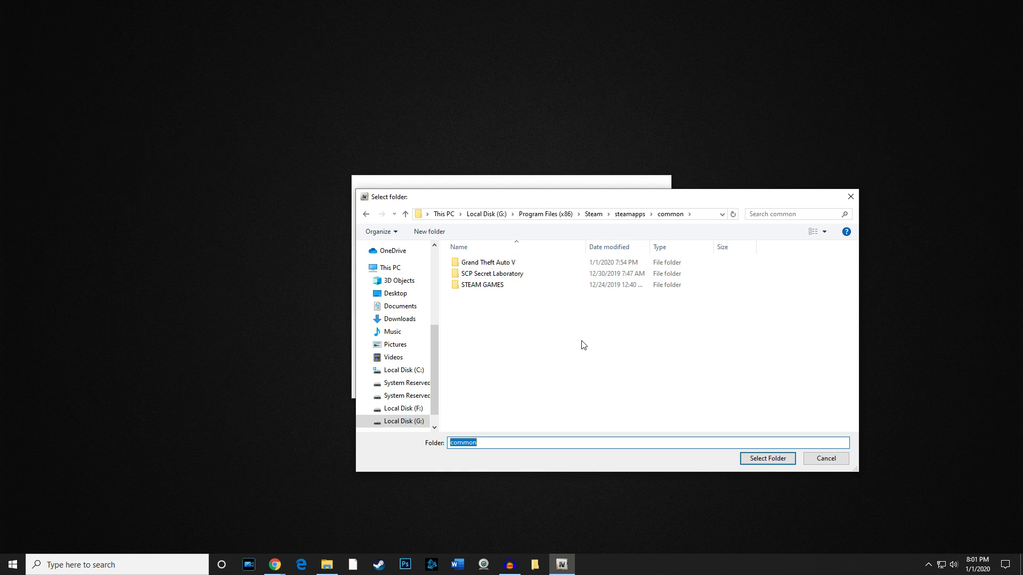
left_click(490, 264)
left_click(760, 462)
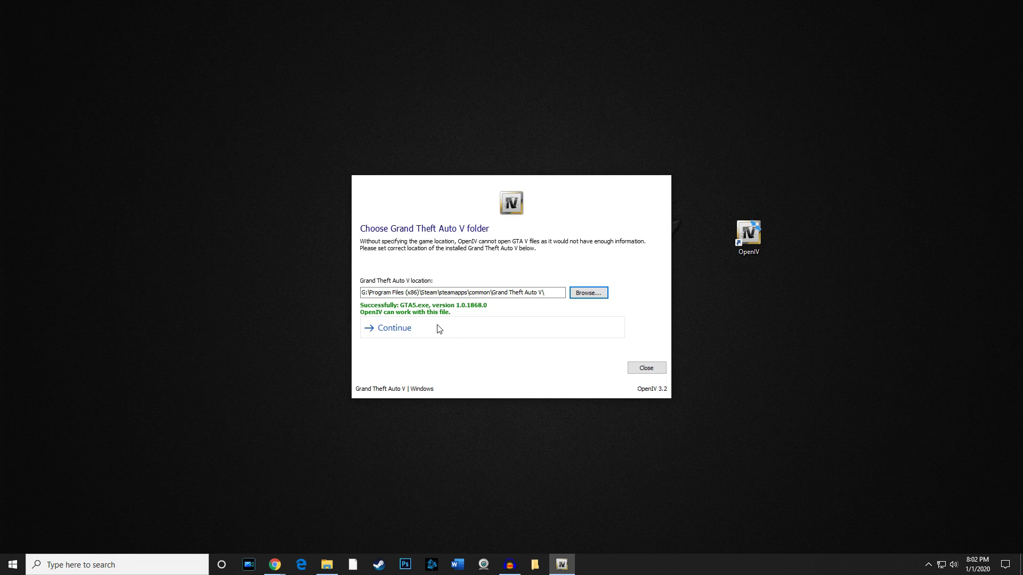
Get past the validated-folder and backup prompts, decline the what's-new video, and close OpenIV.
left_click(394, 330)
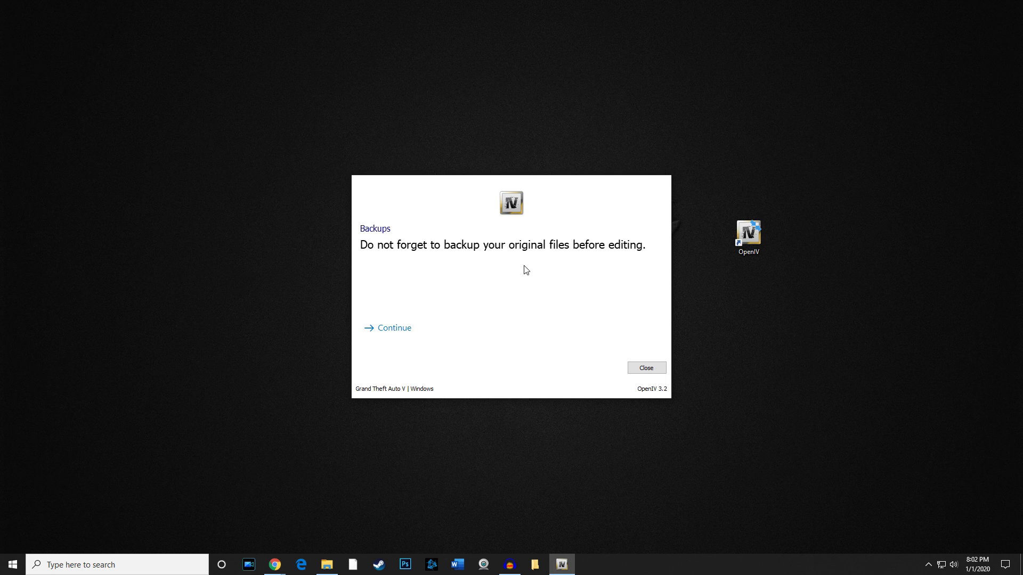
left_click(394, 331)
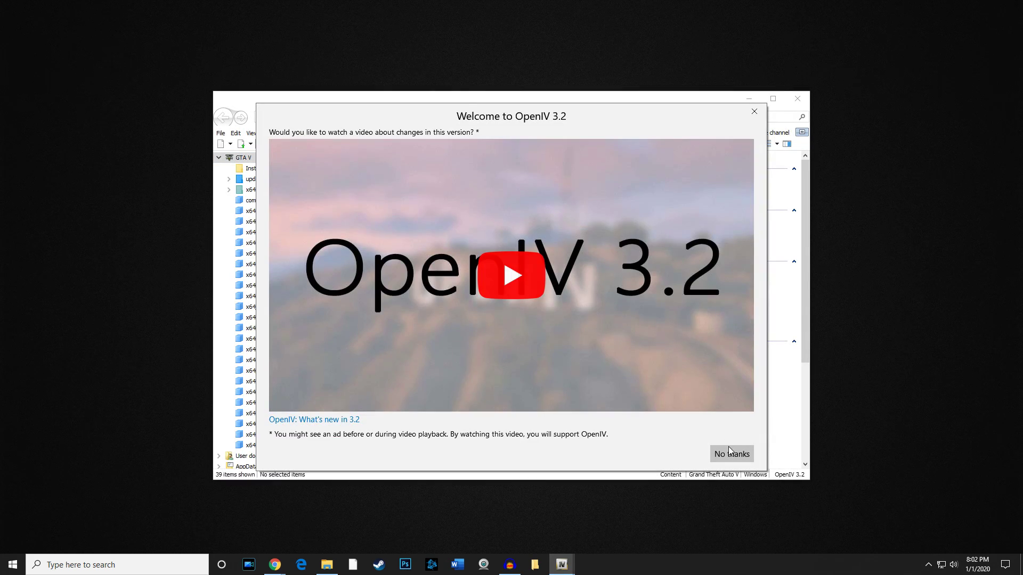
left_click(726, 455)
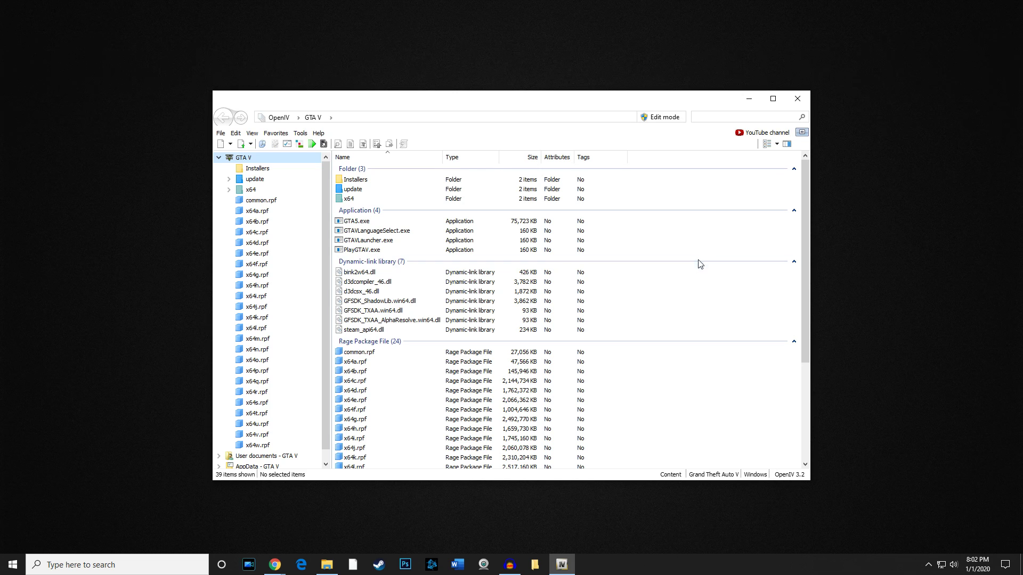
left_click(798, 99)
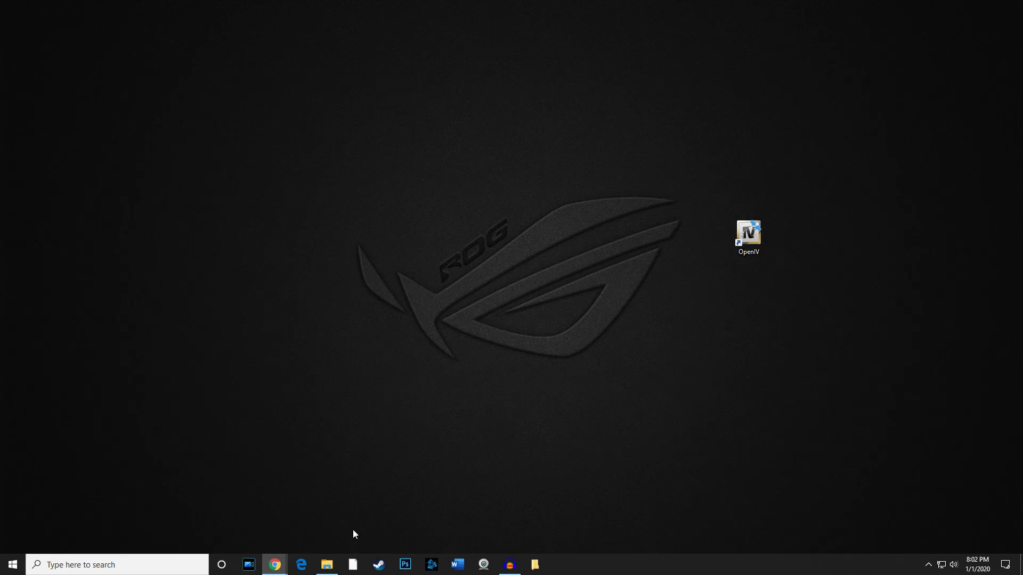
Create a new folder named 'mods' in the Grand Theft Auto V game directory.
left_click(327, 566)
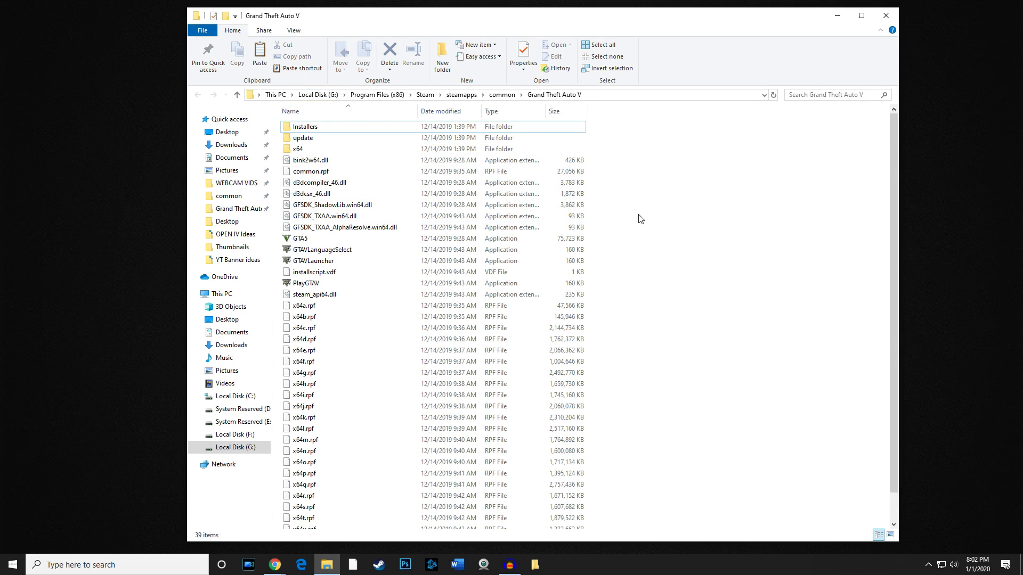
right_click(674, 241)
mouse_move(715, 371)
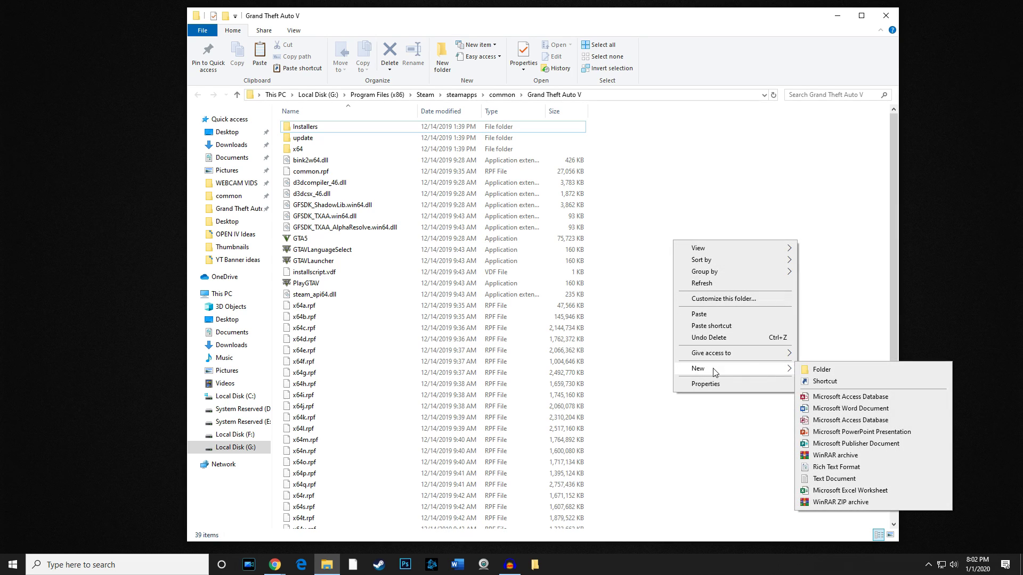
left_click(812, 369)
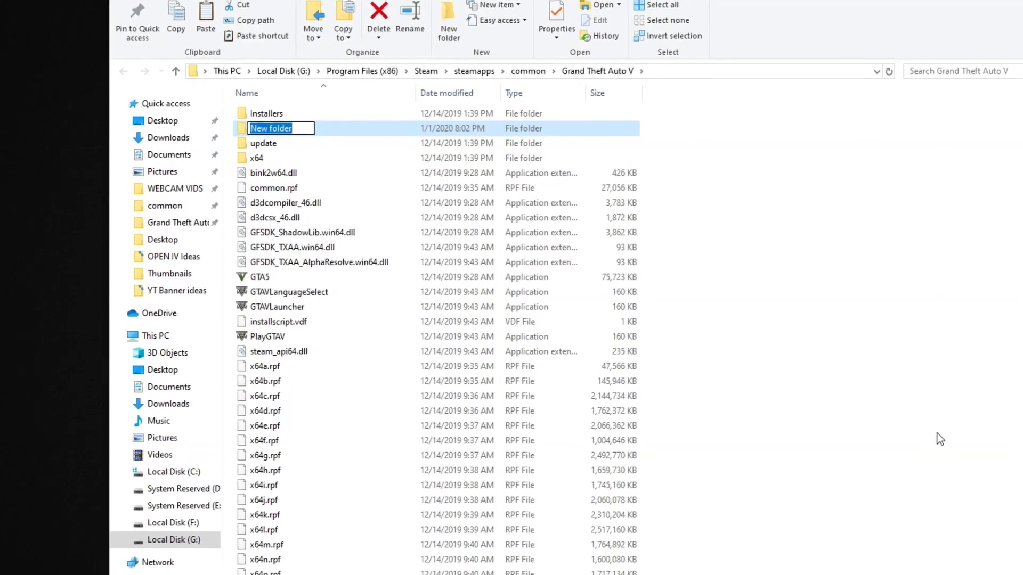
type("mods")
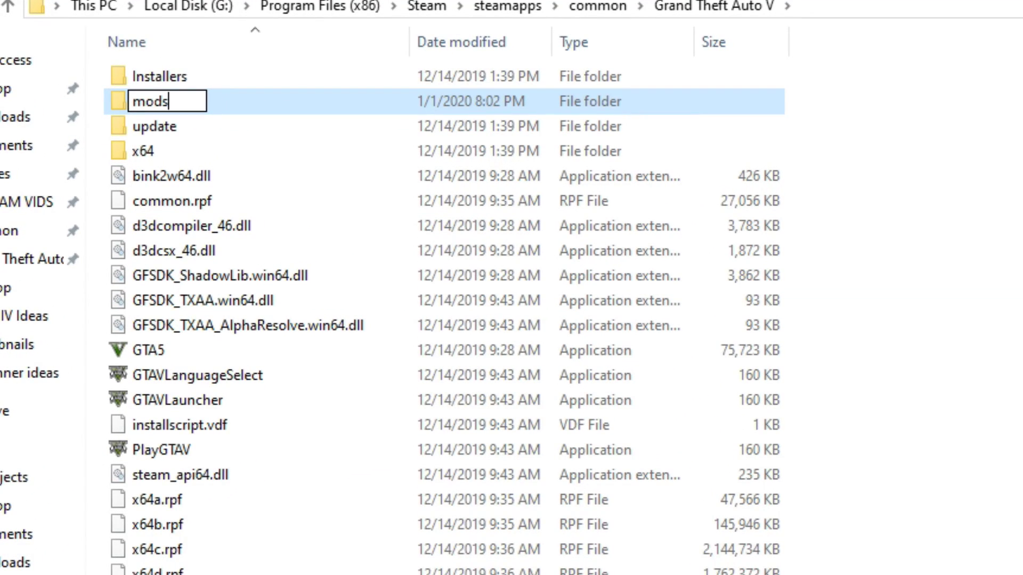
key("Return")
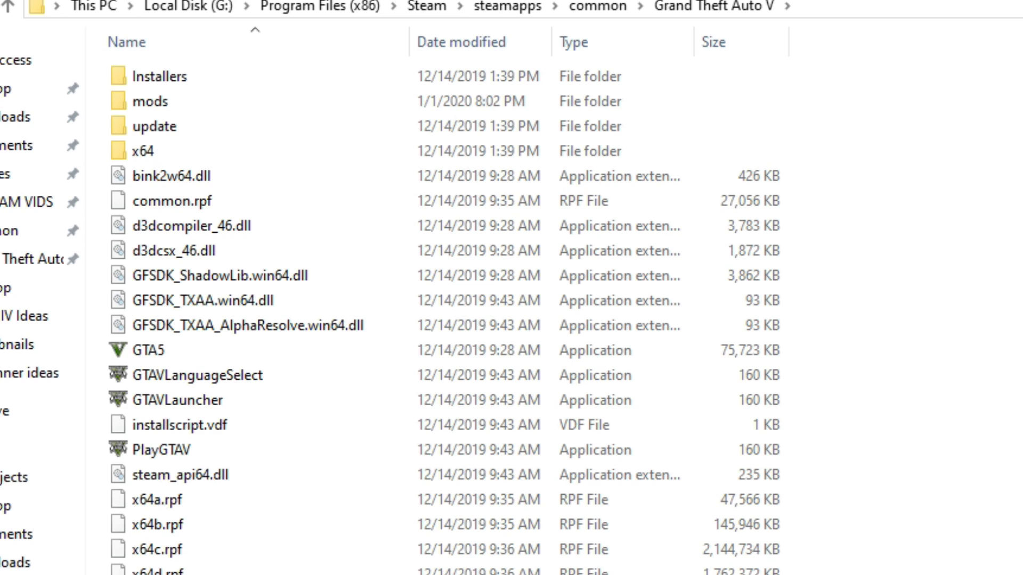
Paste the copied update folder into the empty mods folder.
left_click(172, 128)
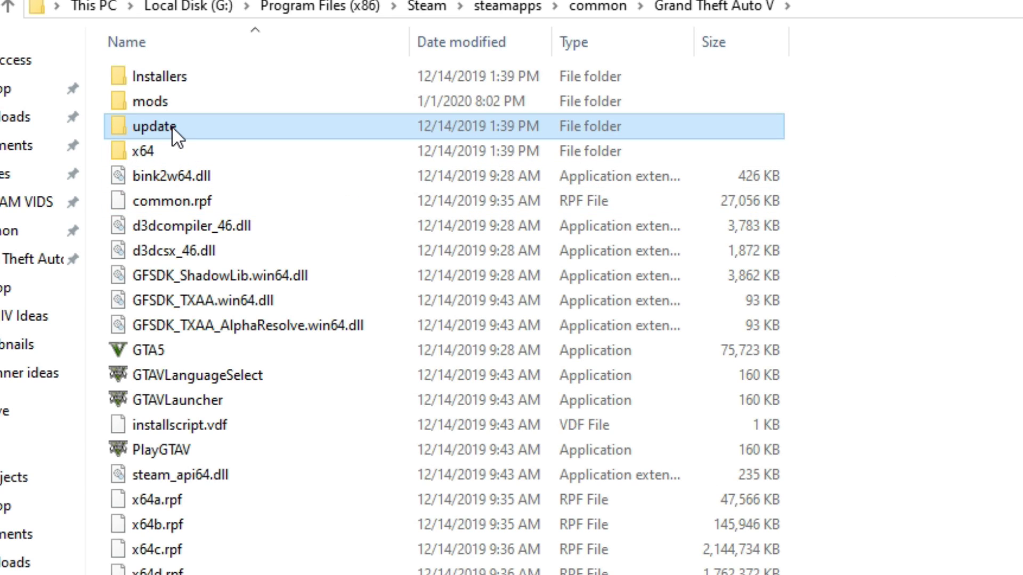
right_click(173, 128)
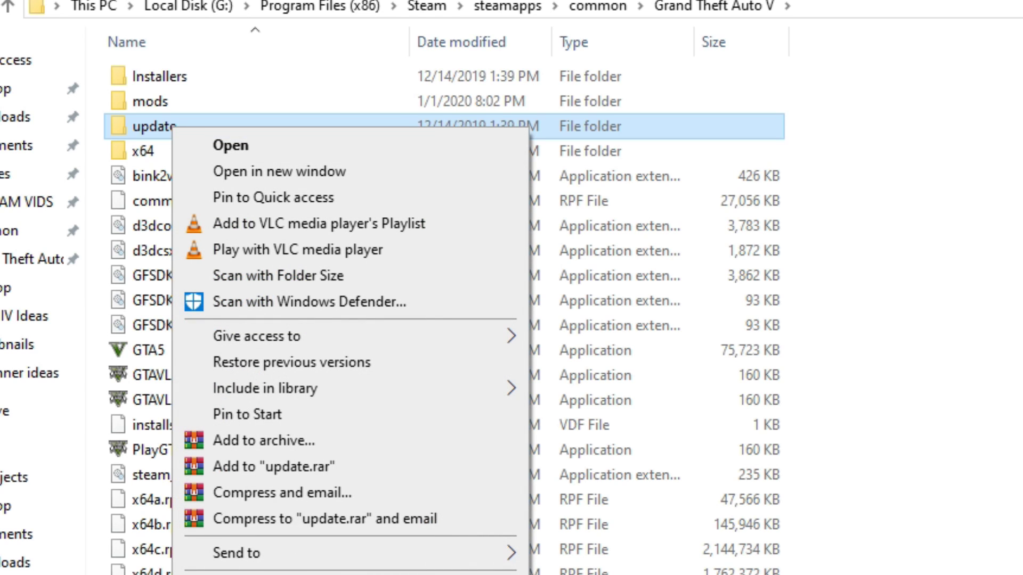
key("Escape")
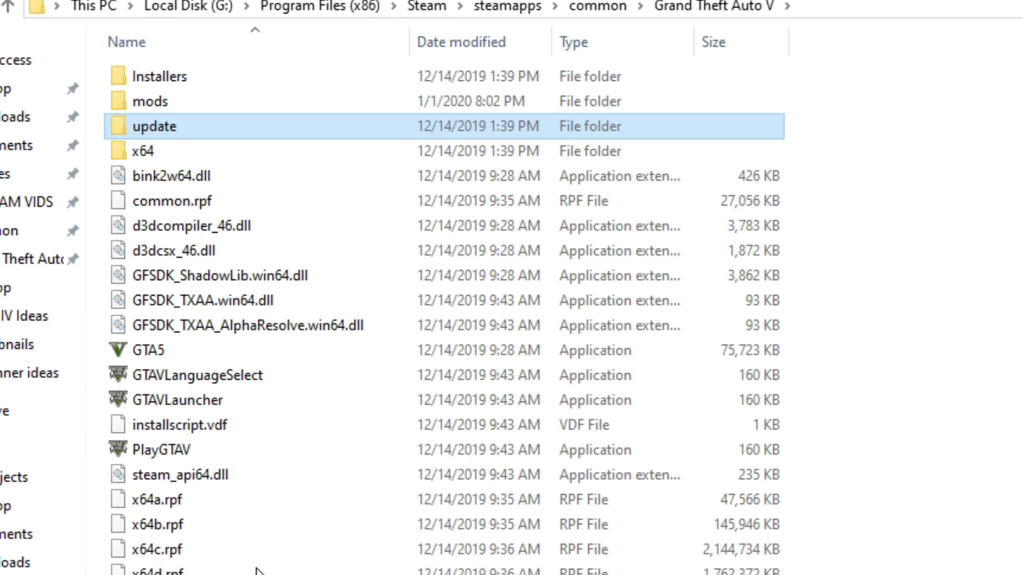
left_click(159, 98)
double_click(159, 99)
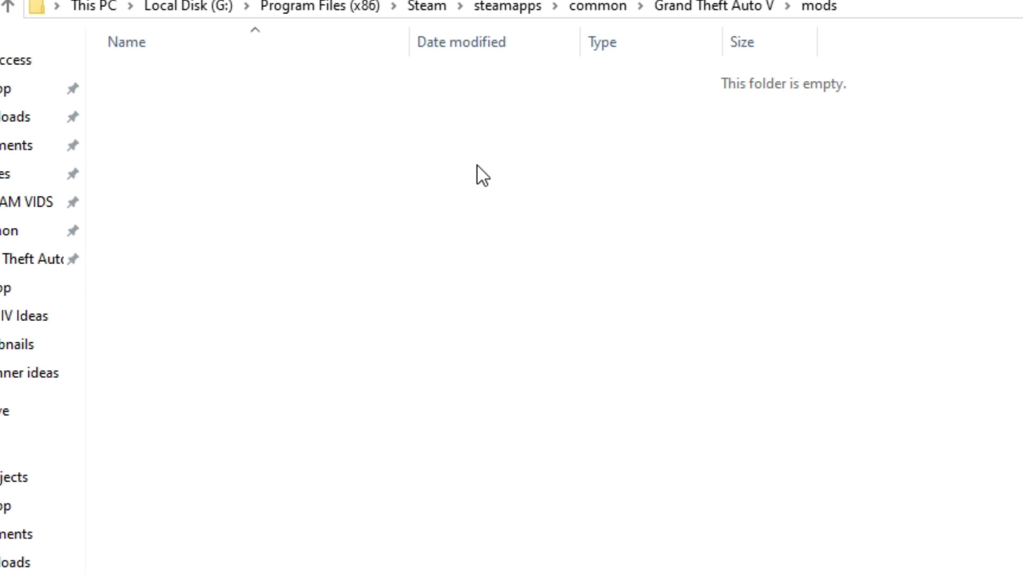
right_click(379, 221)
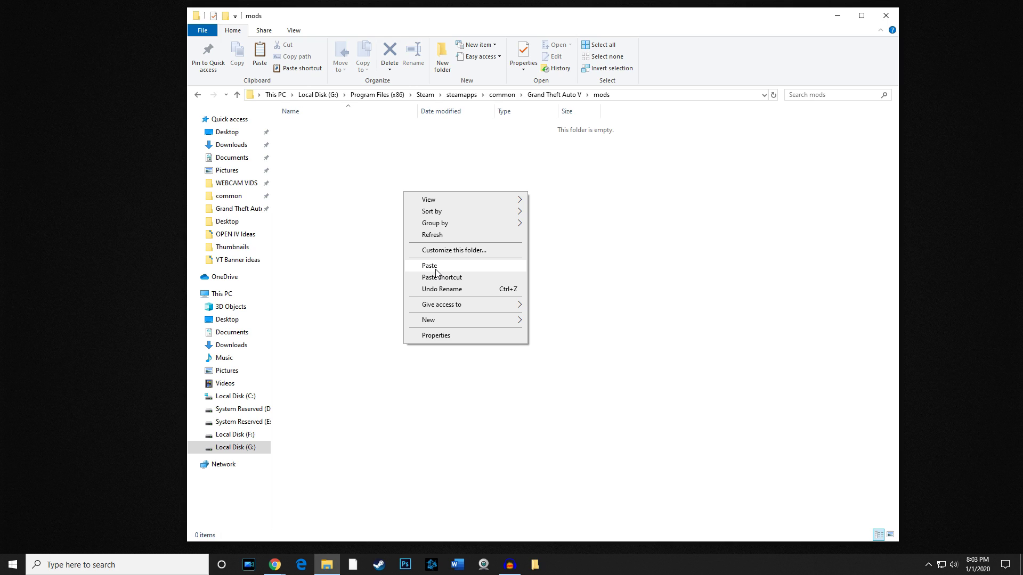
left_click(435, 269)
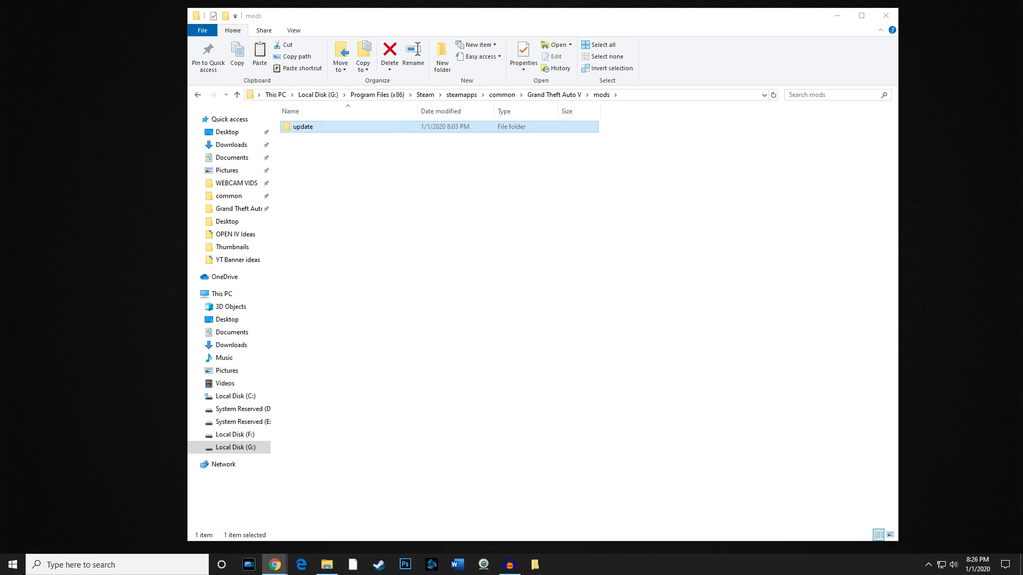
left_click(713, 311)
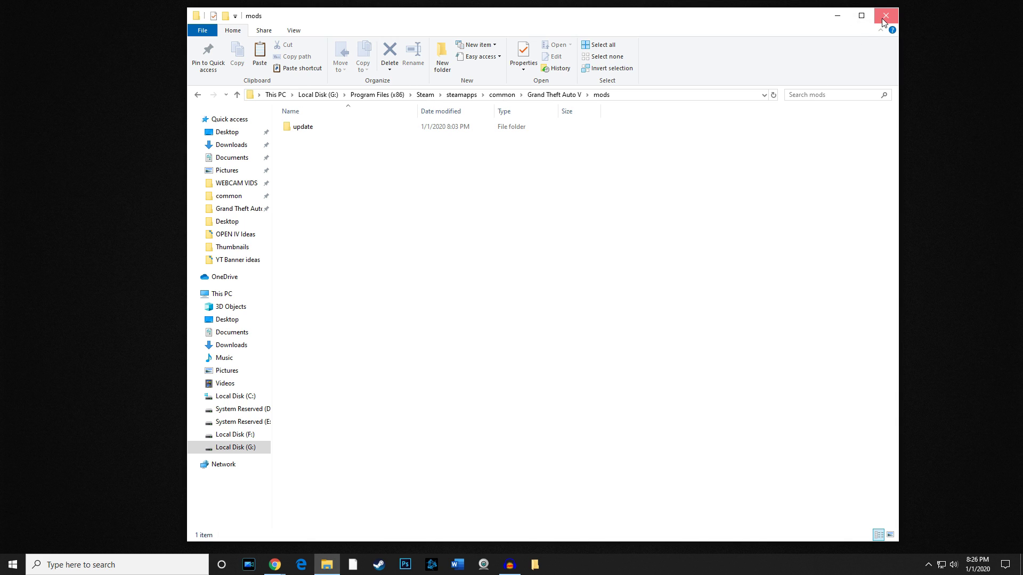
Relaunch OpenIV on GTA V for Windows and confirm switching to edit mode.
left_click(837, 16)
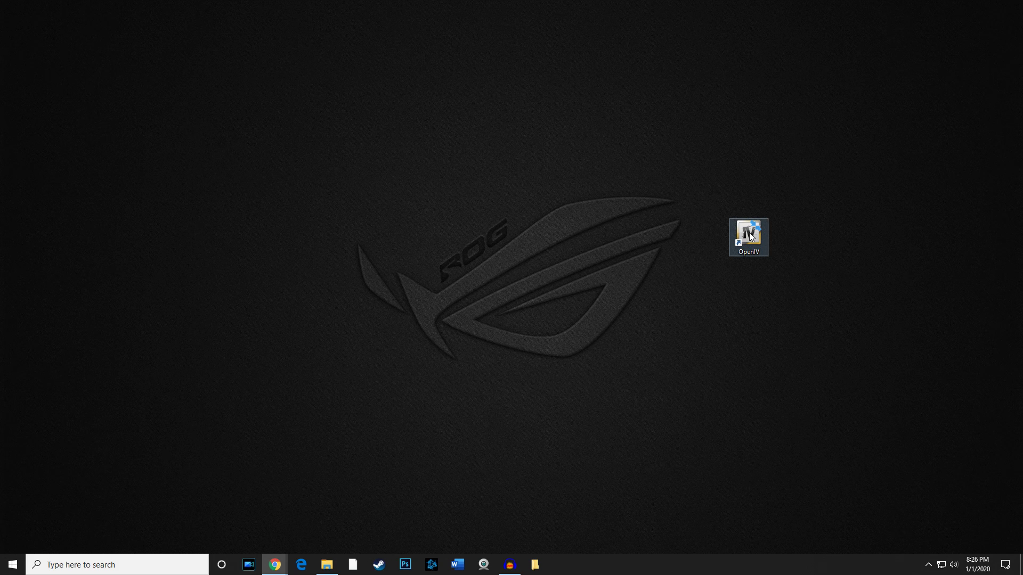
left_click(748, 230)
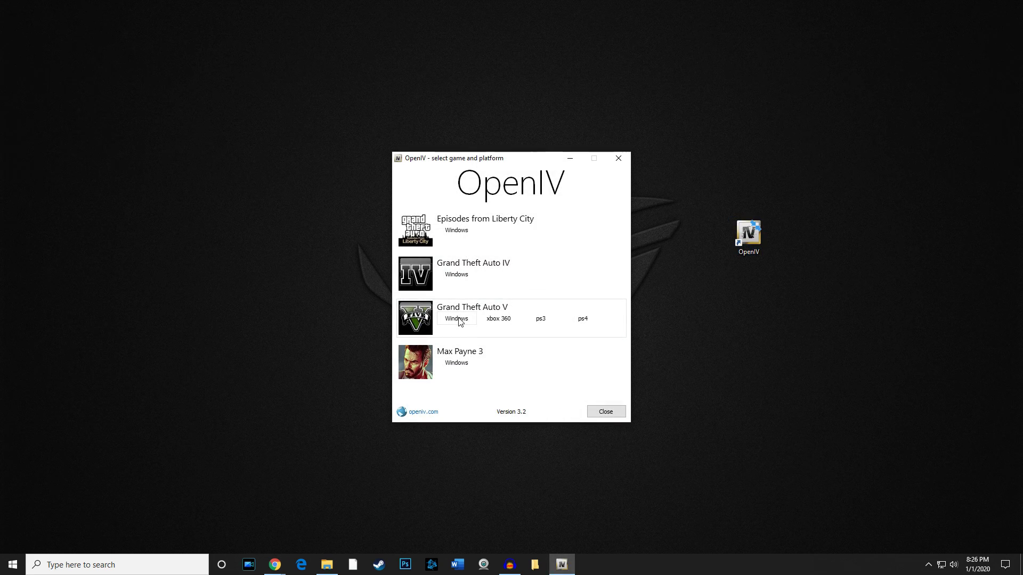
left_click(459, 321)
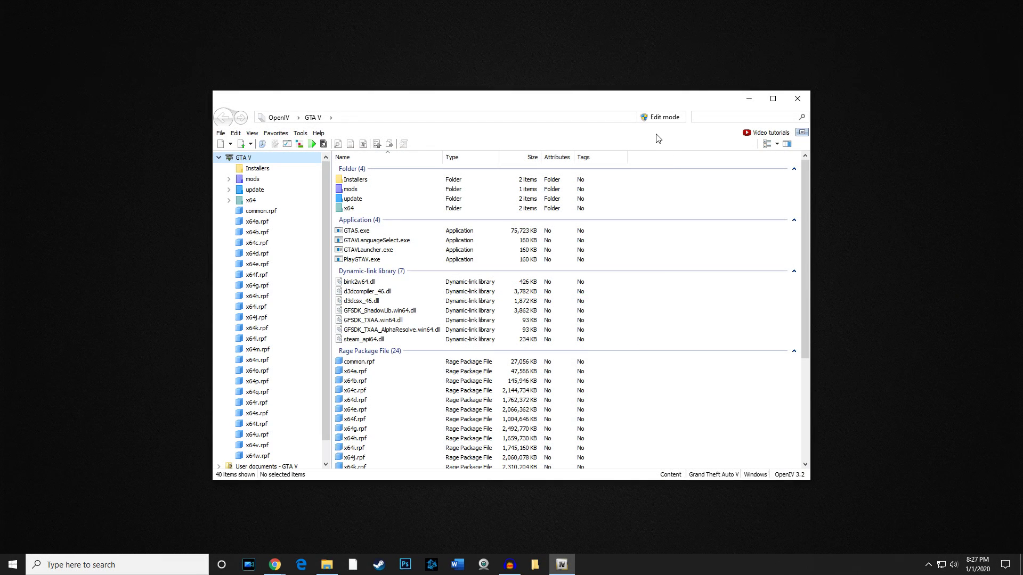
left_click(661, 120)
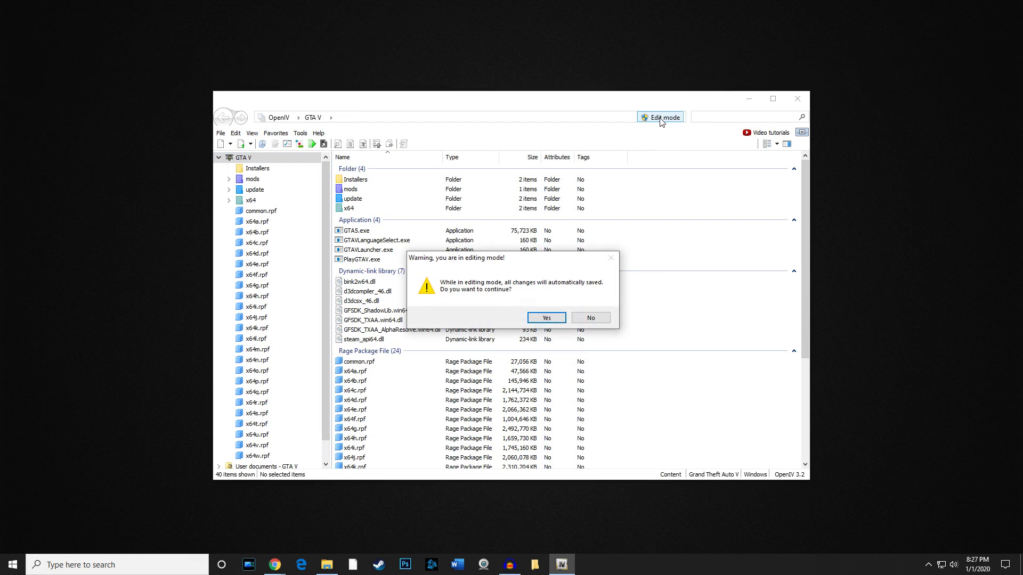
left_click(543, 318)
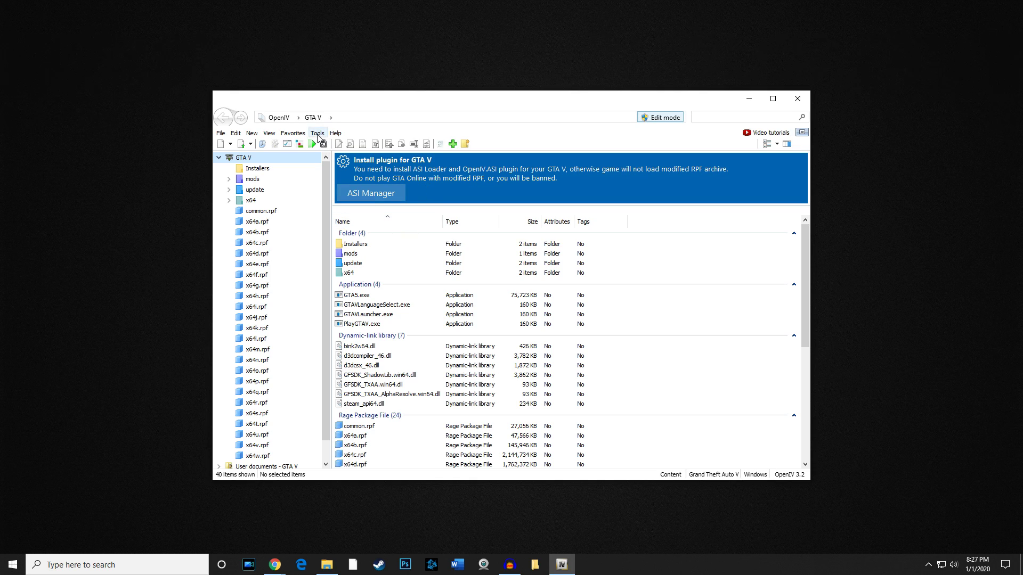
Maximize OpenIV and use Tools > ASI Manager to install ASI Loader, OpenIV.ASI and openCamera.
left_click(773, 99)
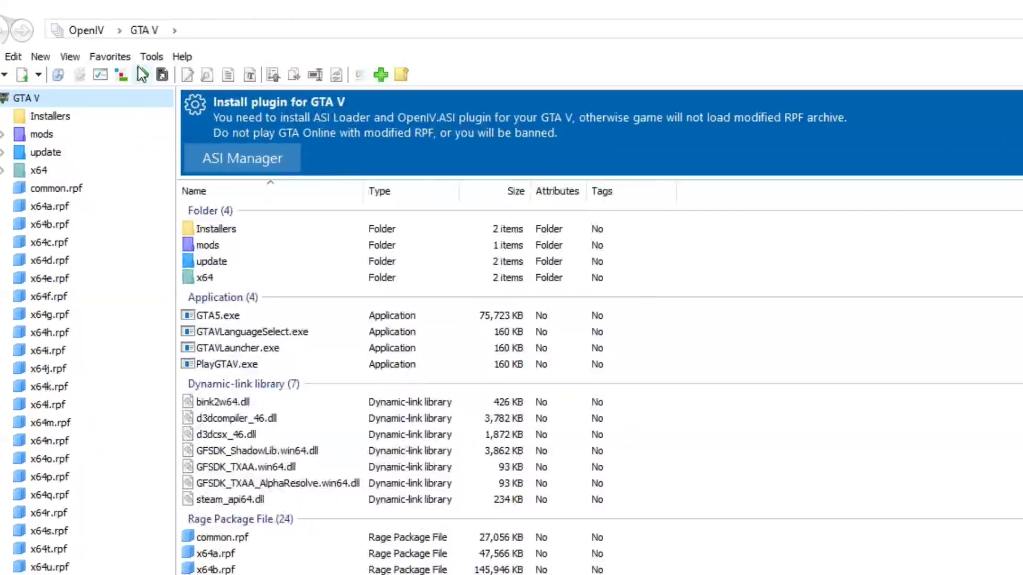
left_click(150, 57)
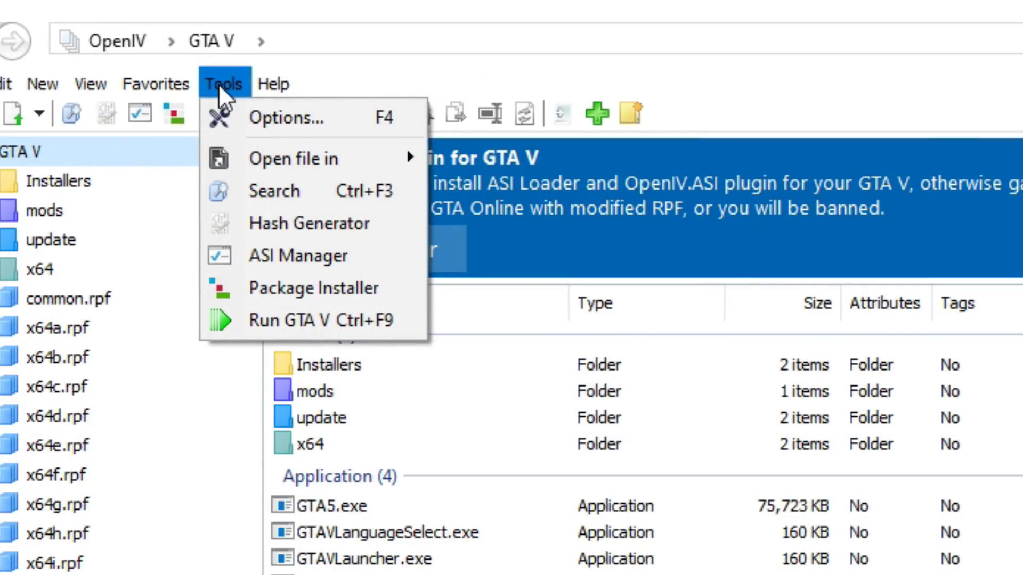
left_click(285, 261)
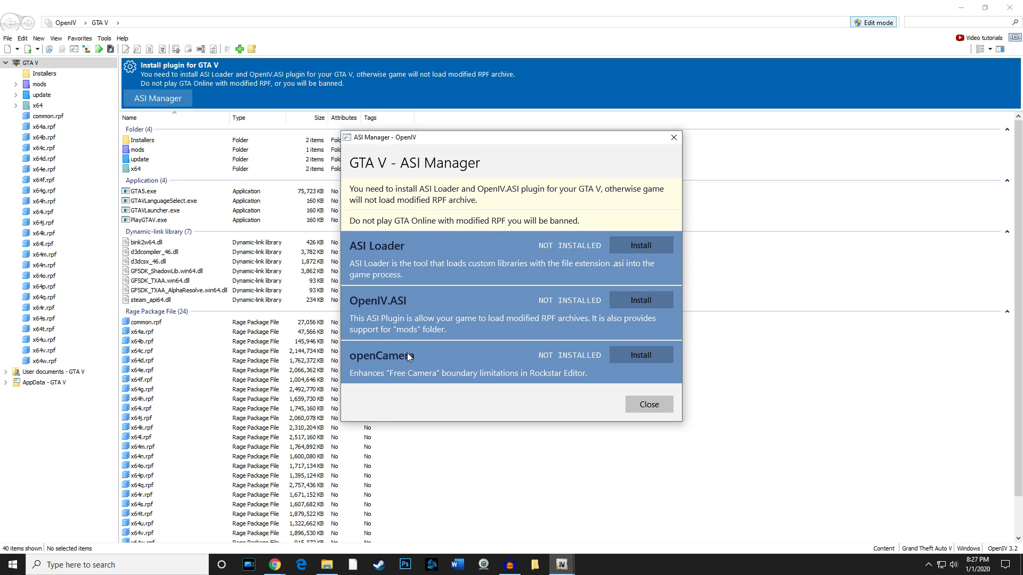
left_click(638, 244)
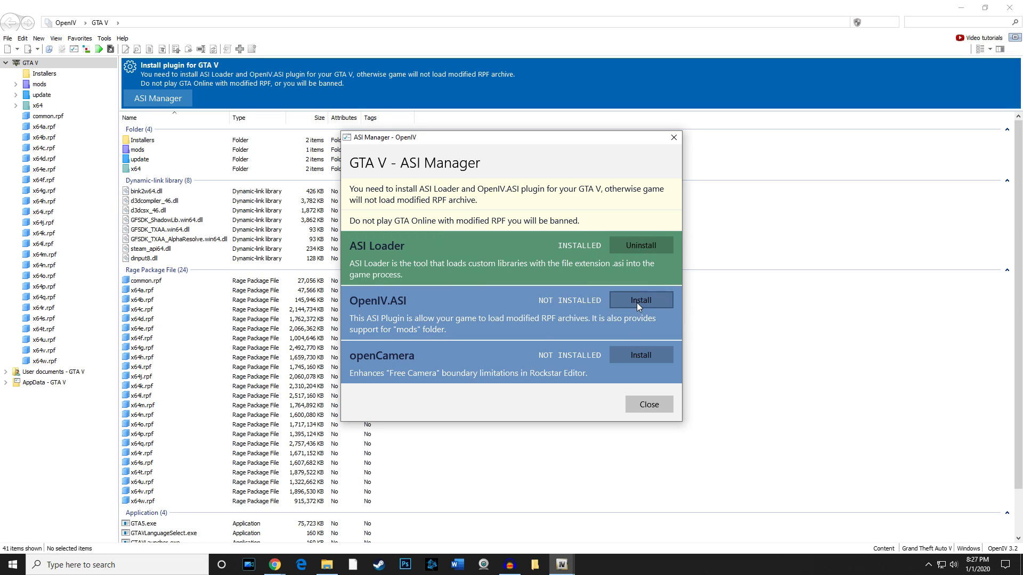
left_click(638, 300)
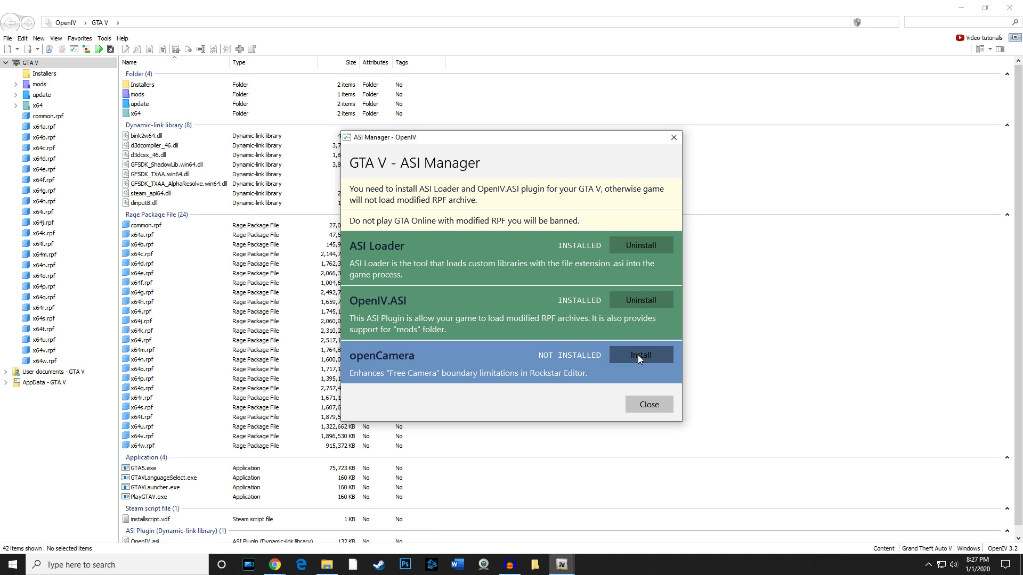
left_click(638, 355)
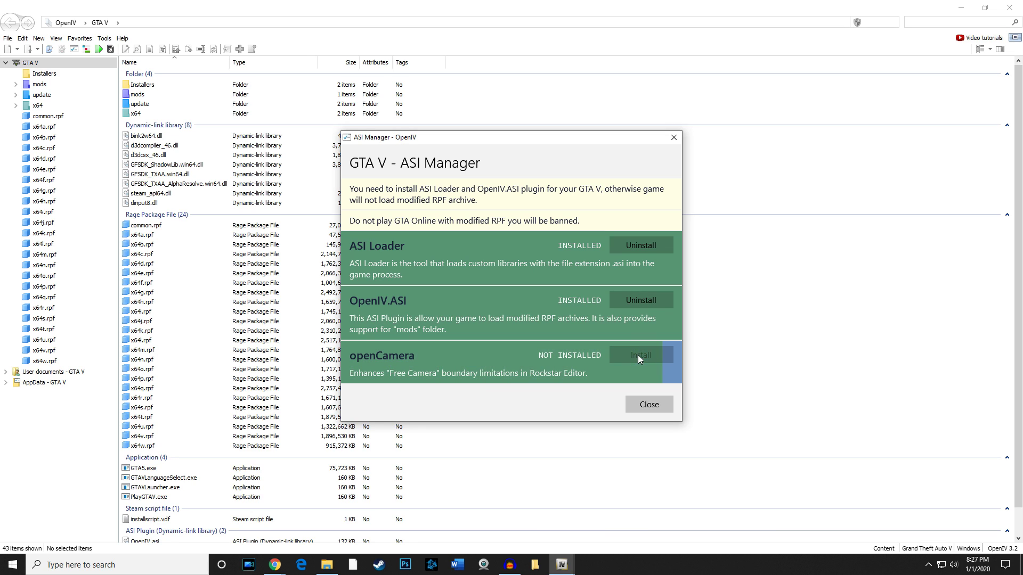
left_click(649, 405)
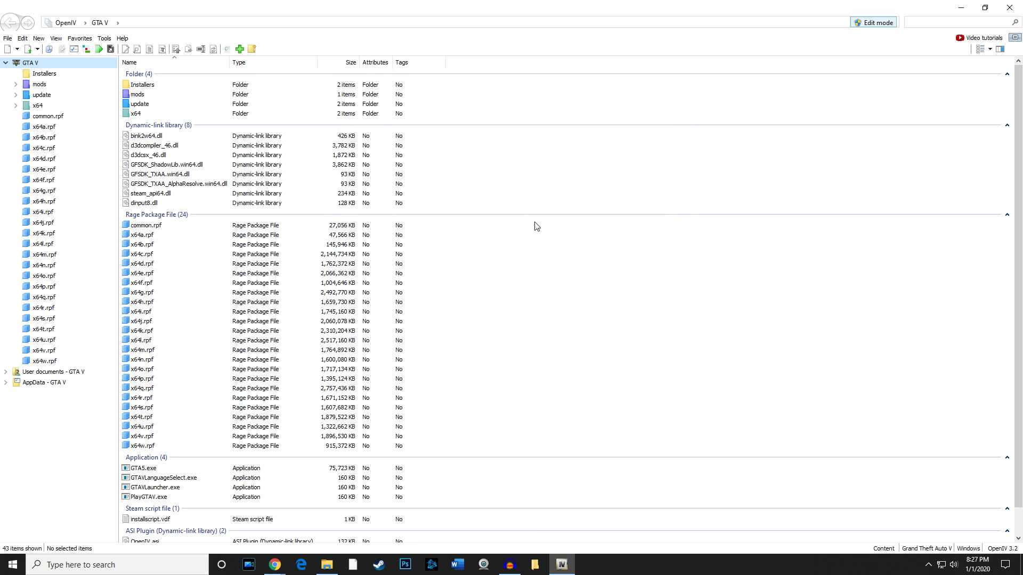
Browse mods › update › x64 › dlcpacks to check its 50 DLC folders, then back up to mods\update.
left_click(138, 96)
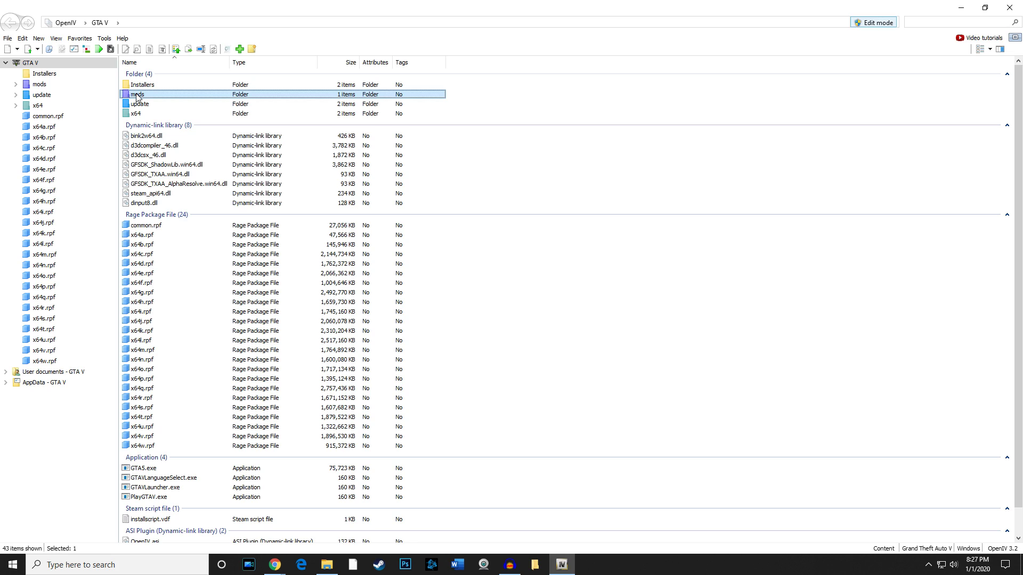
double_click(137, 96)
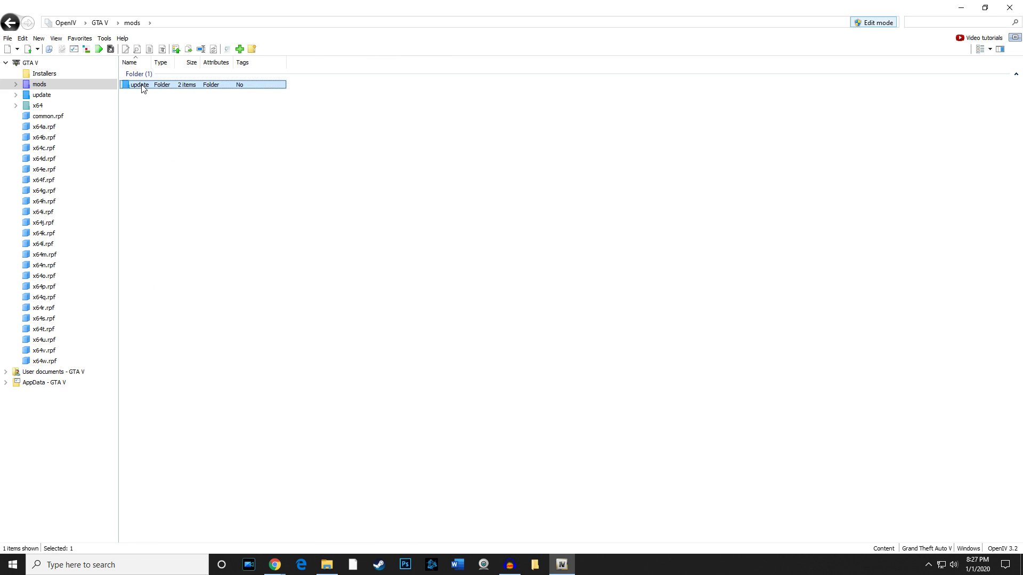
double_click(140, 85)
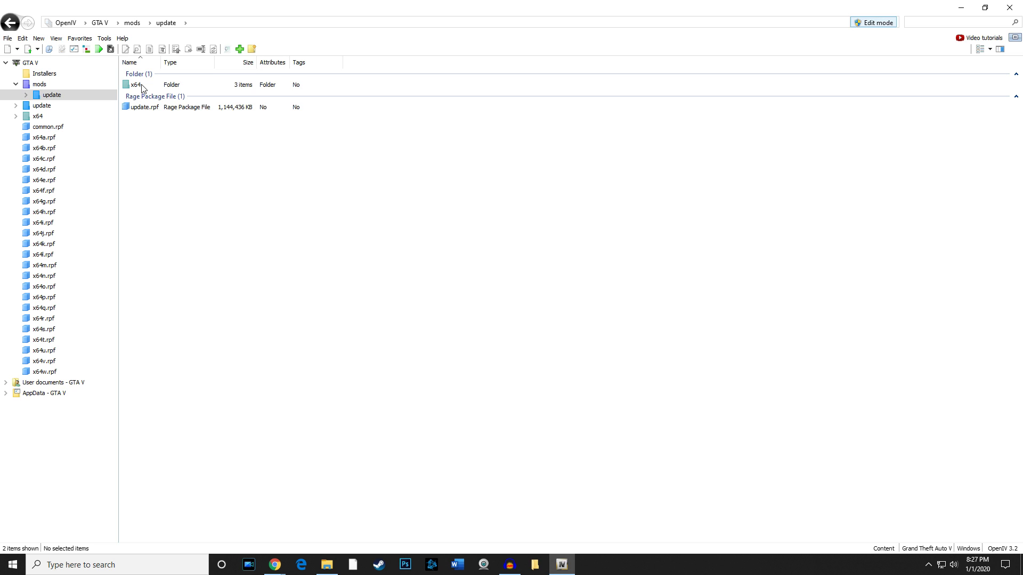
double_click(143, 86)
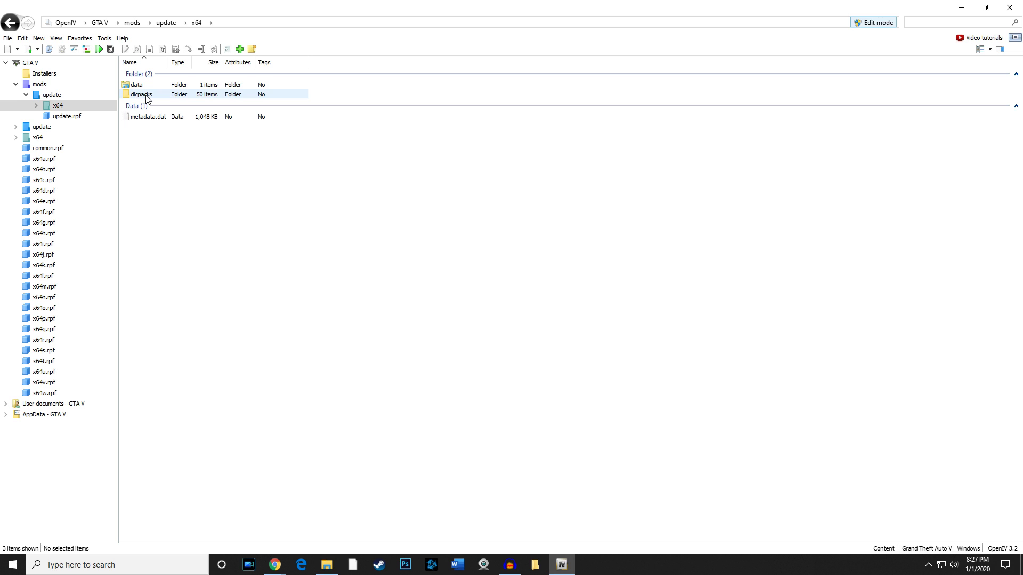
double_click(141, 94)
scroll(291, 187, "down", 2)
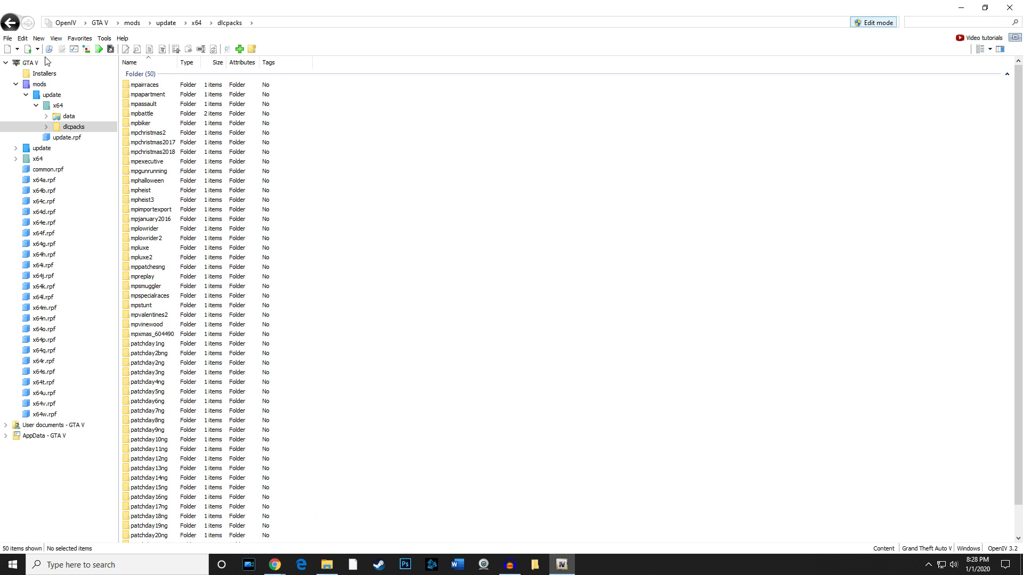
left_click(9, 23)
left_click(9, 22)
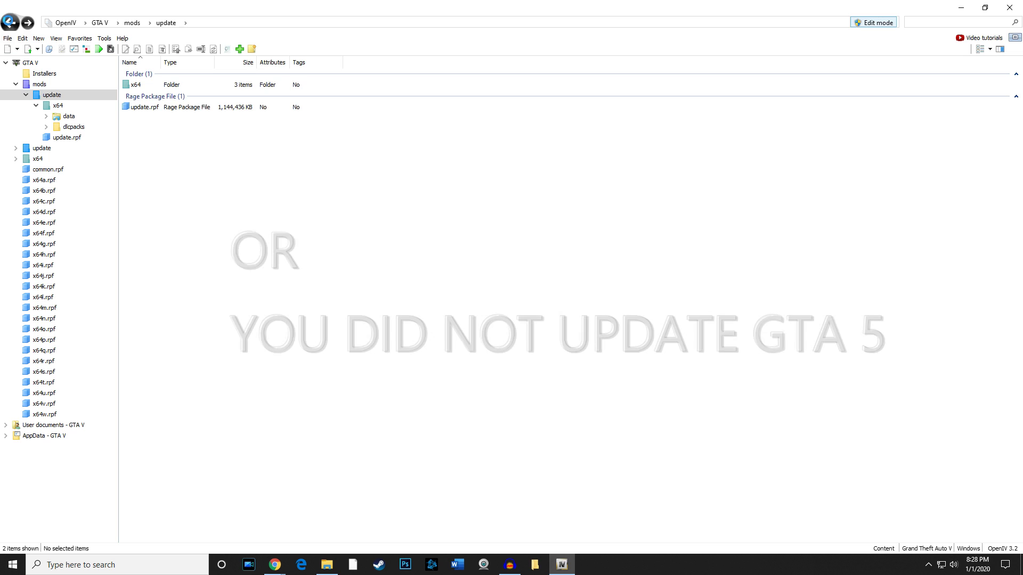
Return to mods and reopen update › x64 › dlcpacks, listing mpassault through patchday22ng.
left_click(10, 22)
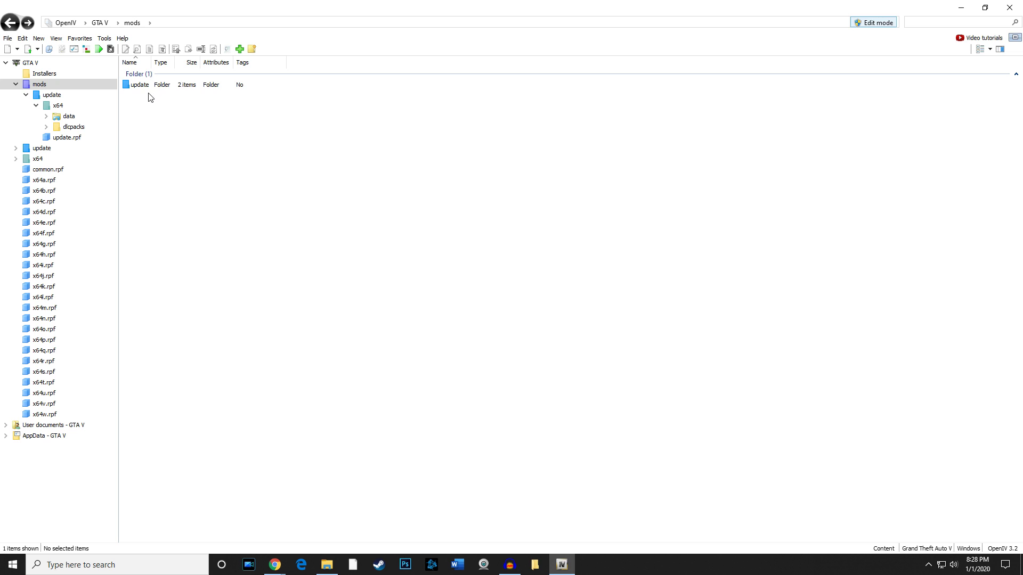
left_click(48, 86)
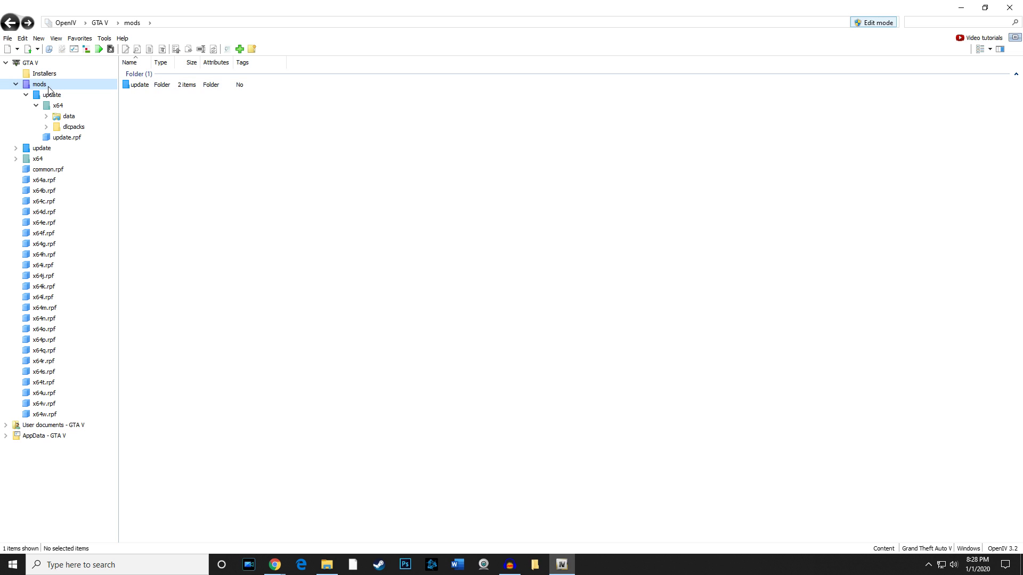
left_click(145, 88)
double_click(146, 88)
double_click(146, 85)
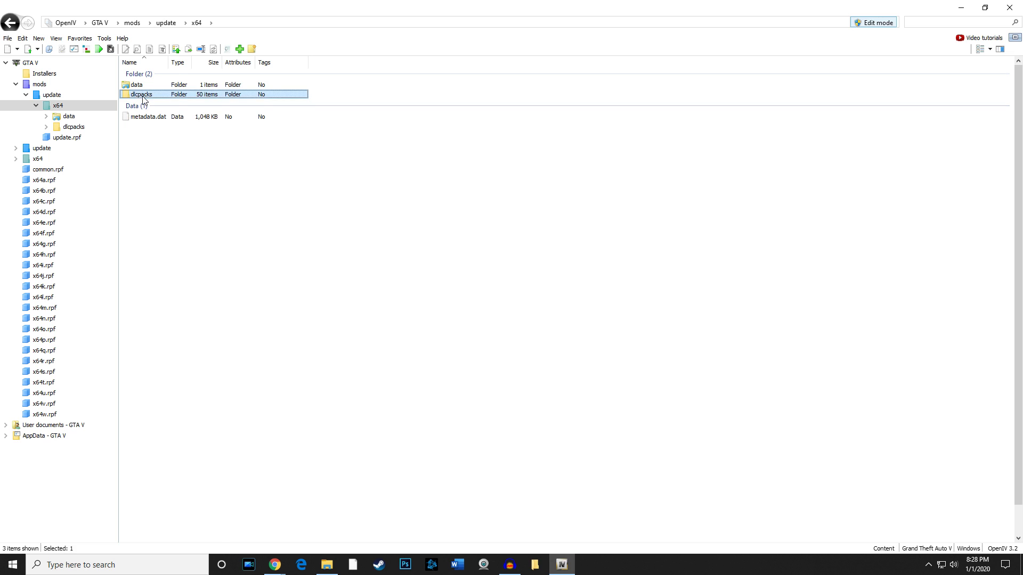
double_click(143, 96)
scroll(253, 197, "down", 1)
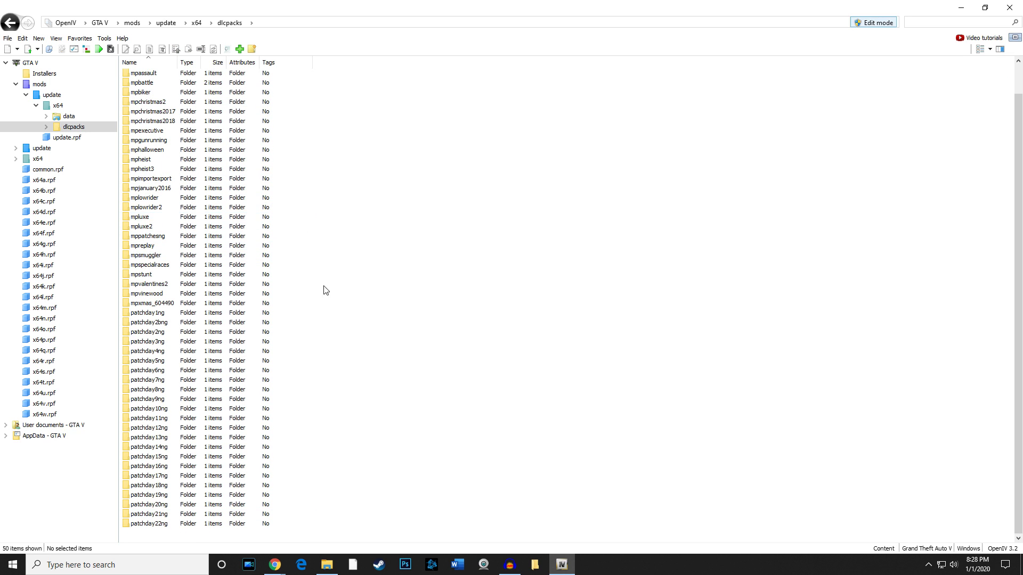